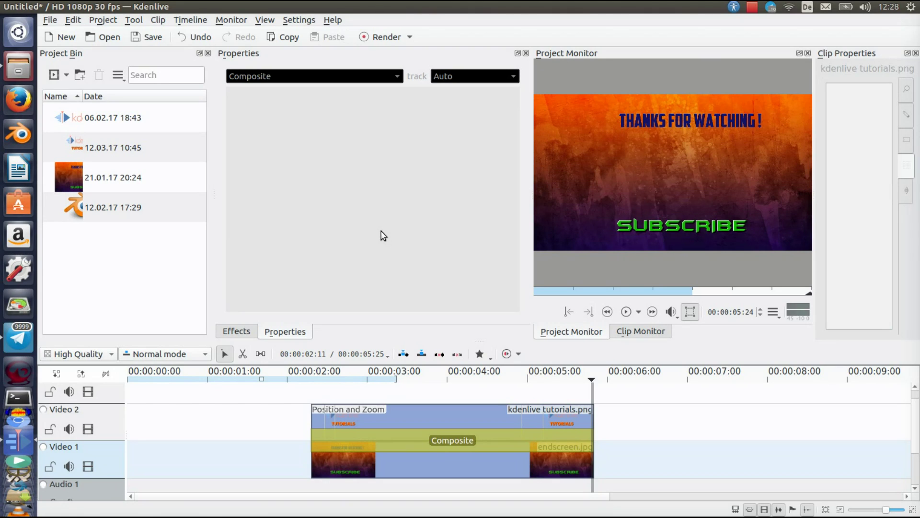
- Preview the logo image, then play back the end sequence from about two seconds in
left_click(329, 471)
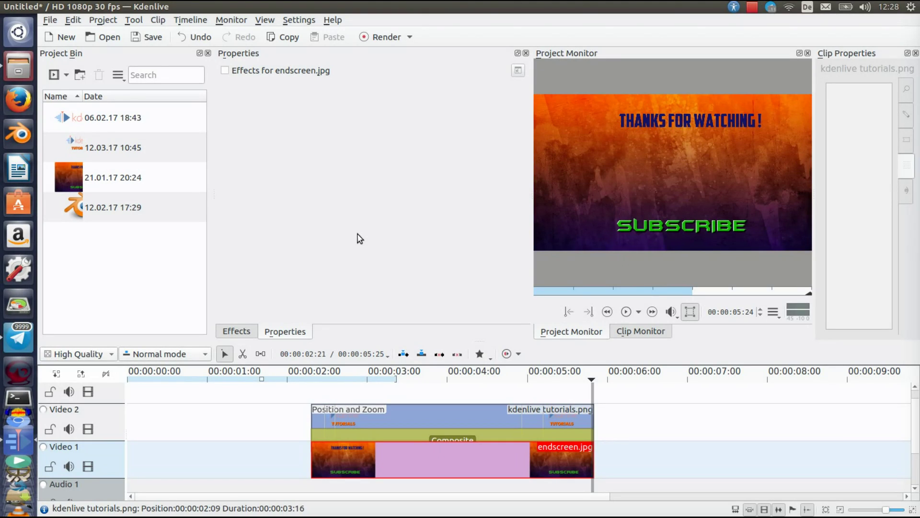
left_click(153, 141)
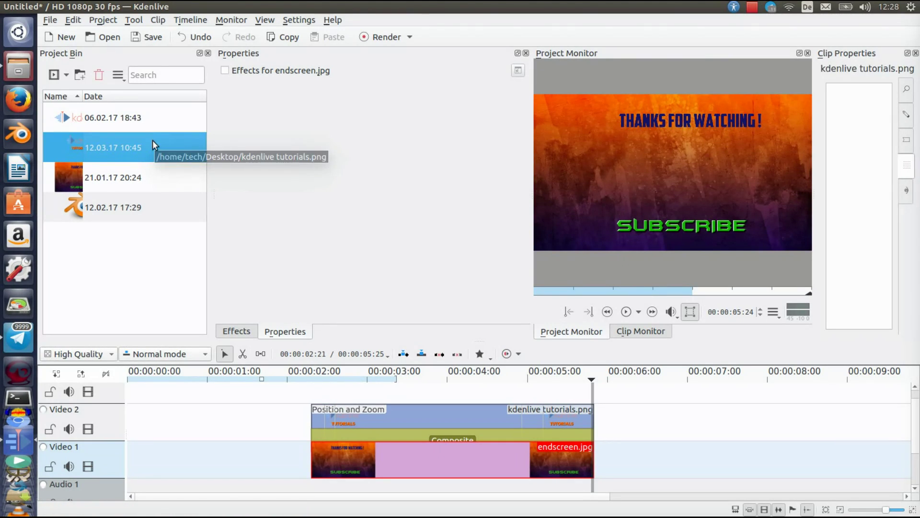
left_click(153, 140)
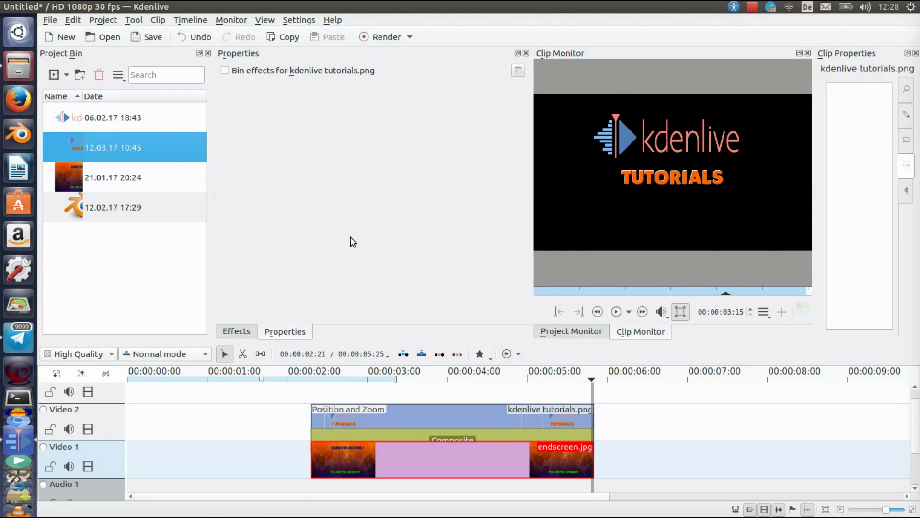
left_click(302, 398)
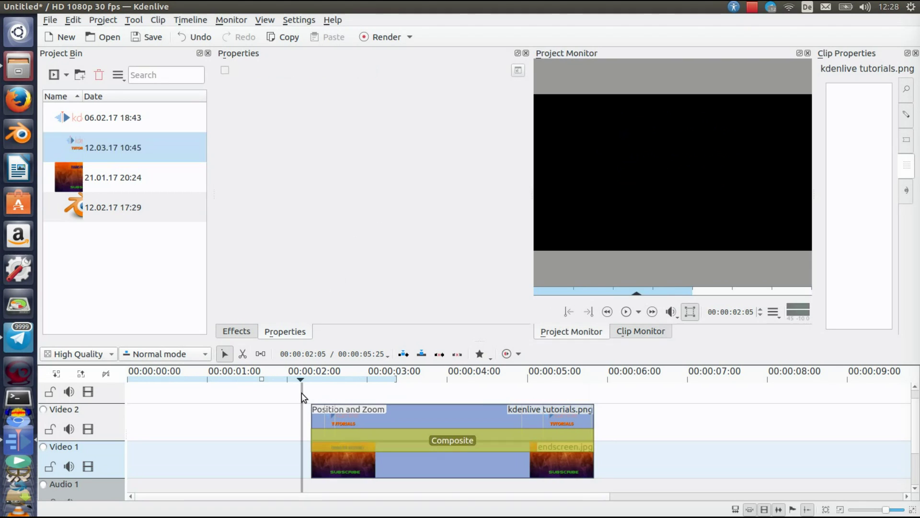
left_click(626, 312)
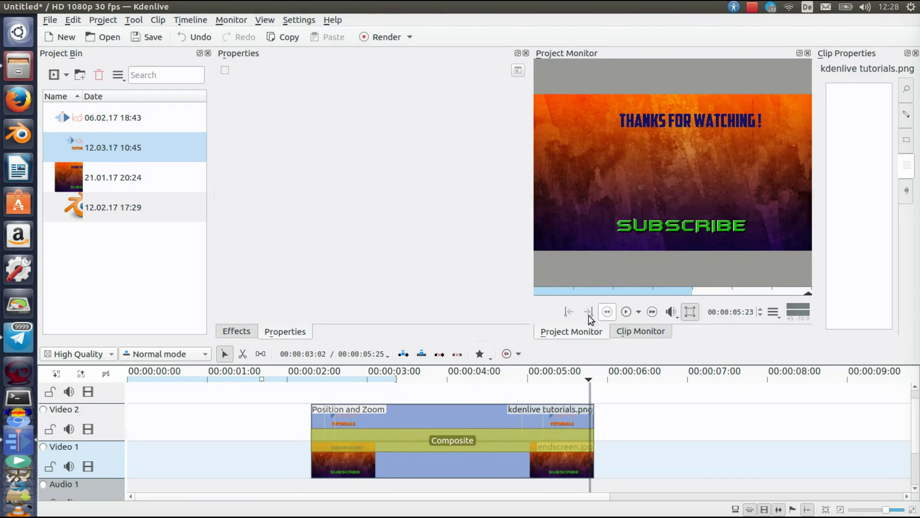
left_click(313, 378)
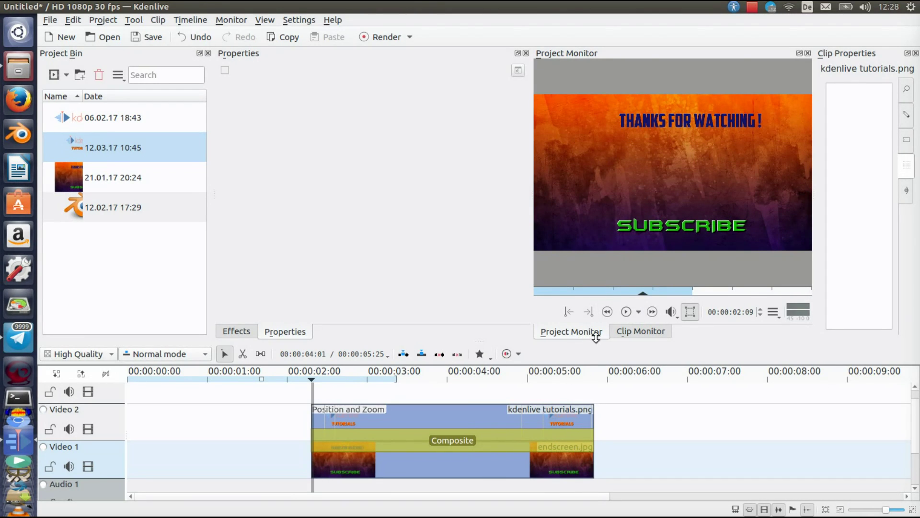
left_click(626, 312)
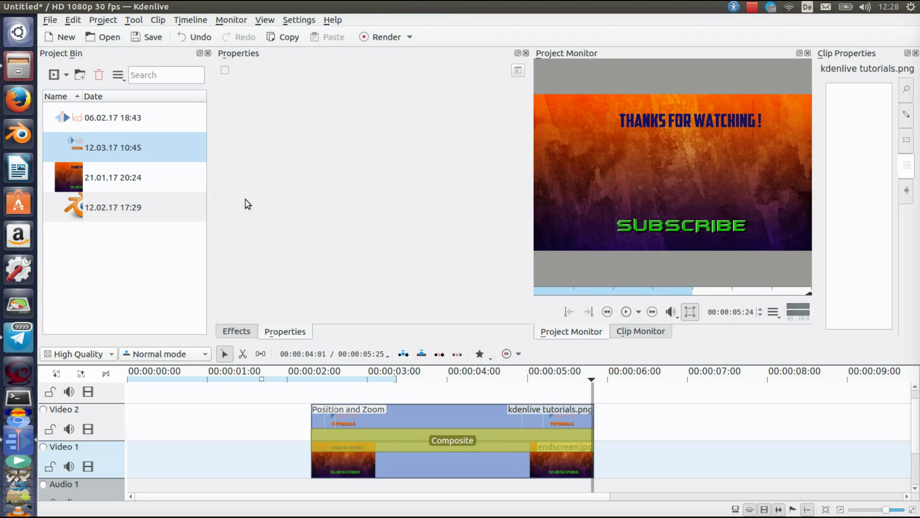
- Browse the logo clip's Add Effect > Crop and transform menu, then dismiss it
left_click(359, 411)
right_click(360, 411)
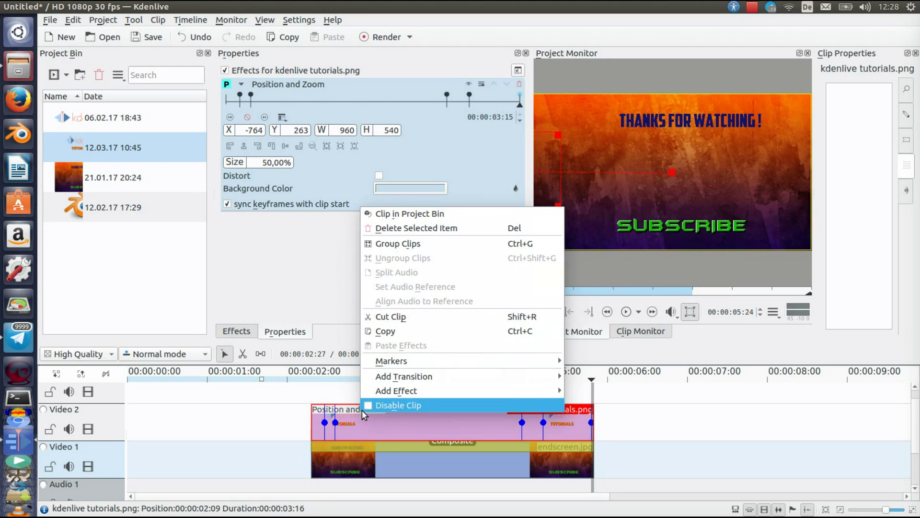
mouse_move(397, 391)
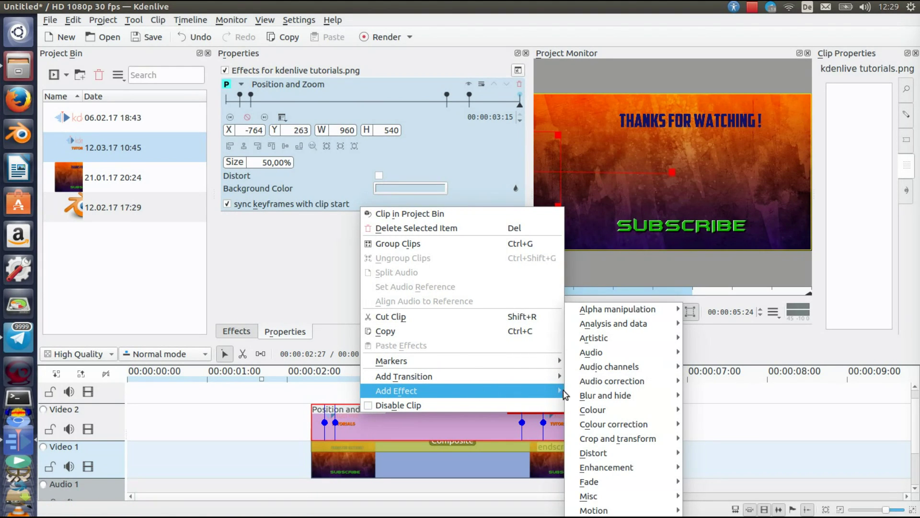
mouse_move(618, 438)
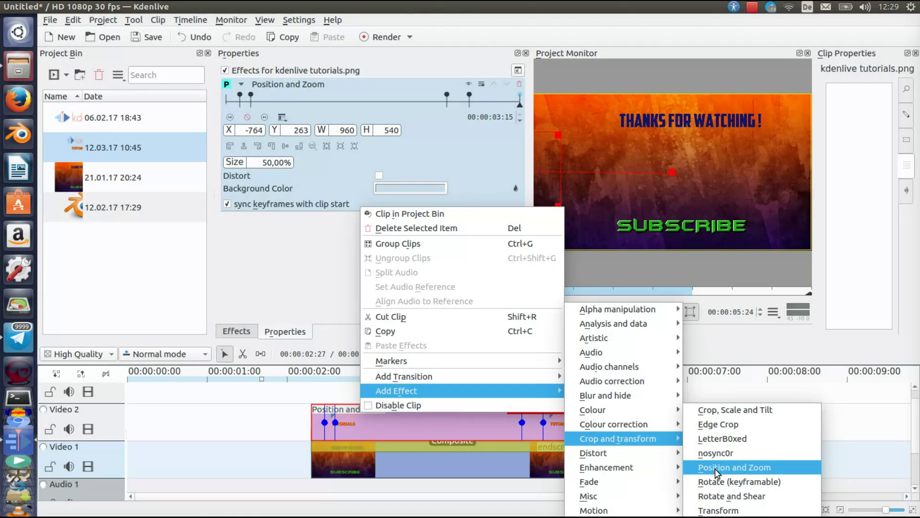
left_click(301, 282)
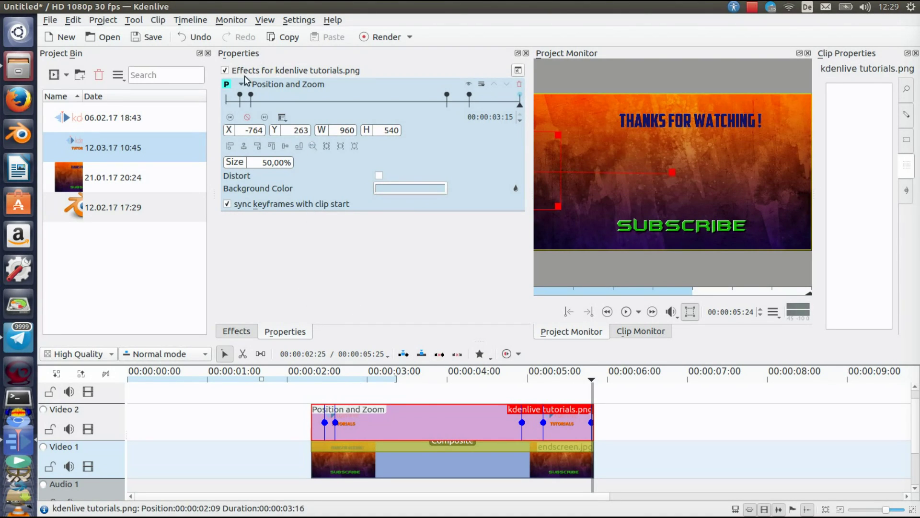
left_click(240, 99)
left_click(240, 99)
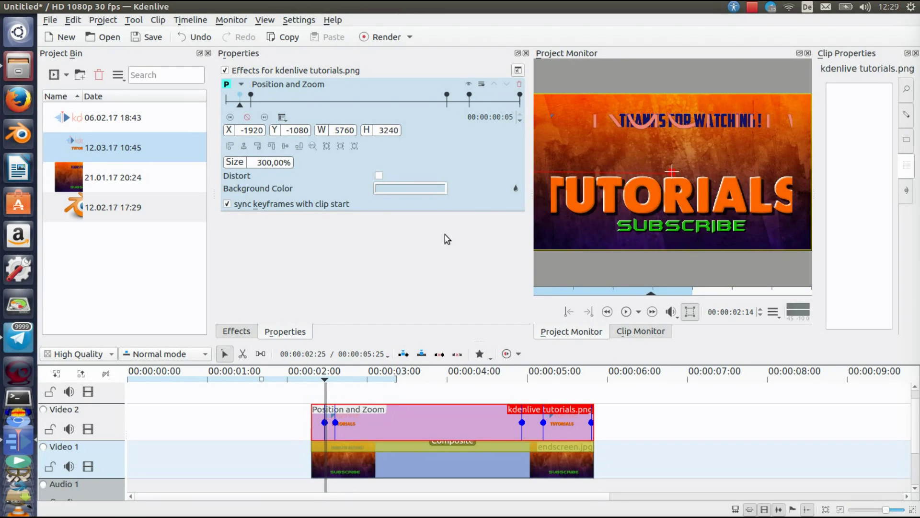
left_click(252, 99)
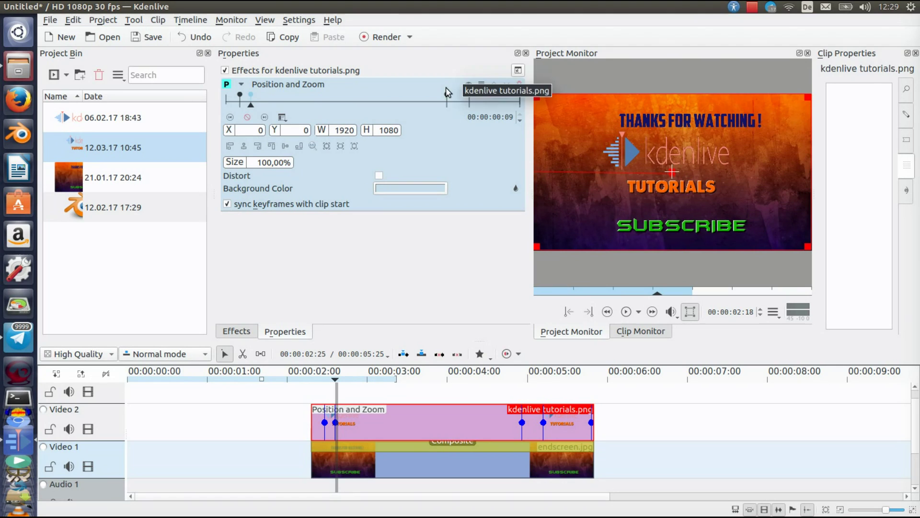
left_click(470, 99)
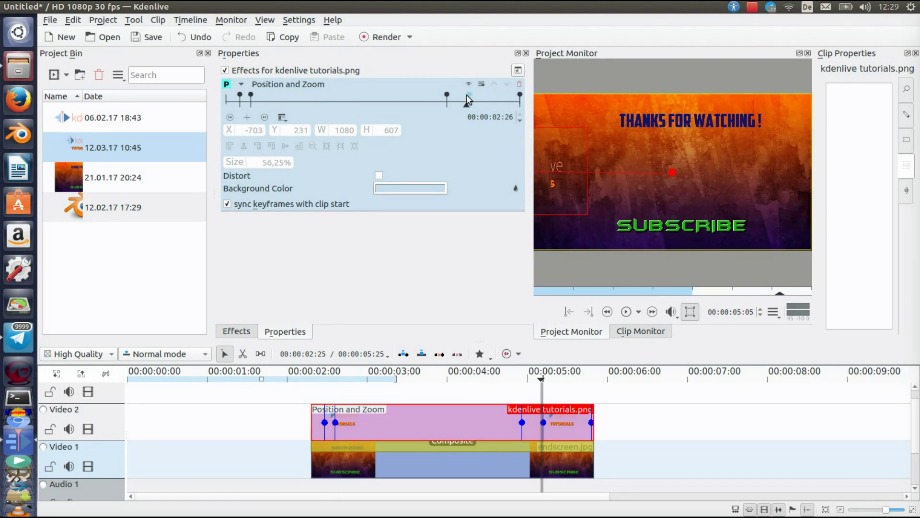
left_click(468, 99)
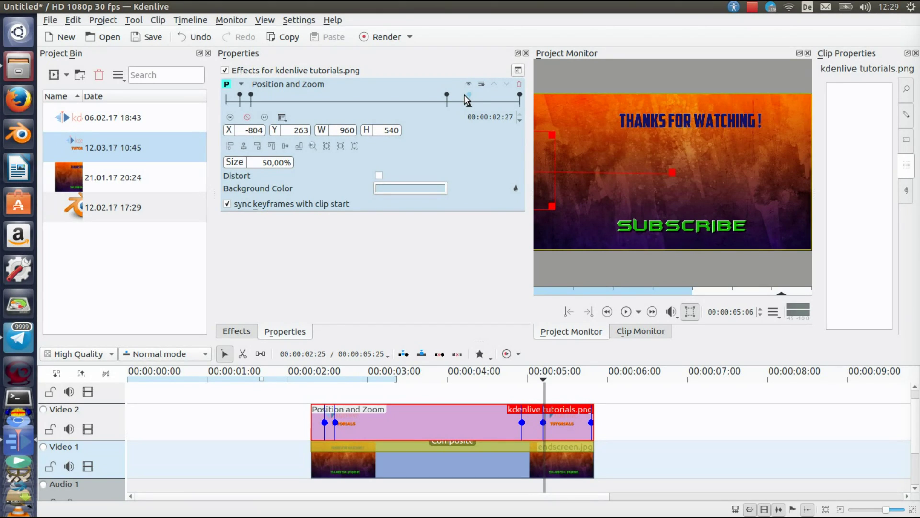
left_click(377, 100)
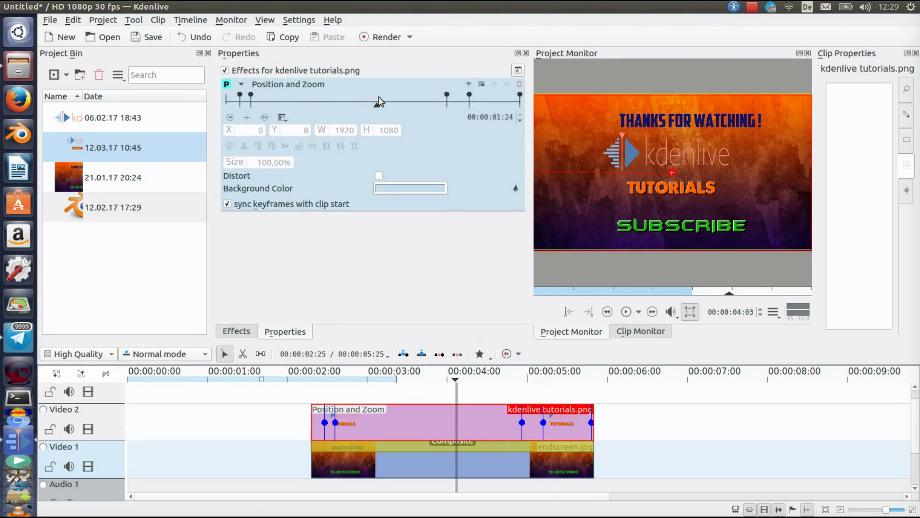
left_click(248, 117)
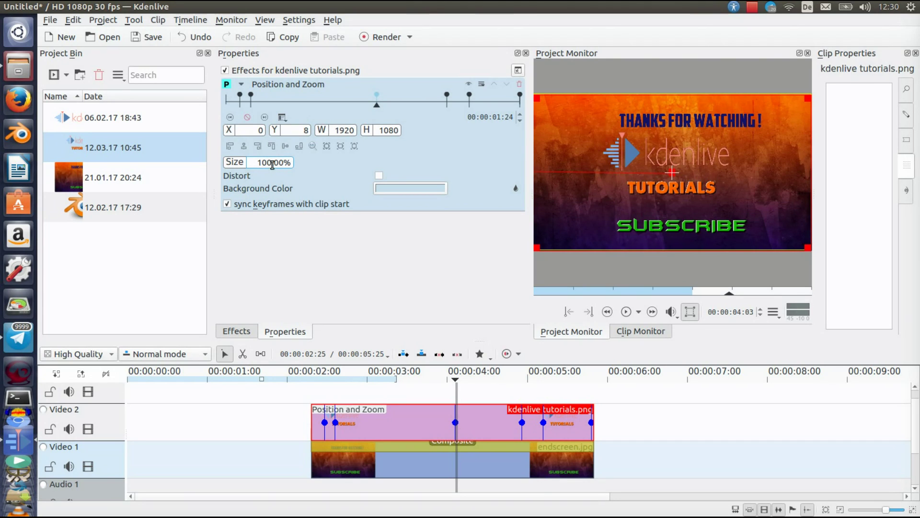
type("150")
key("Return")
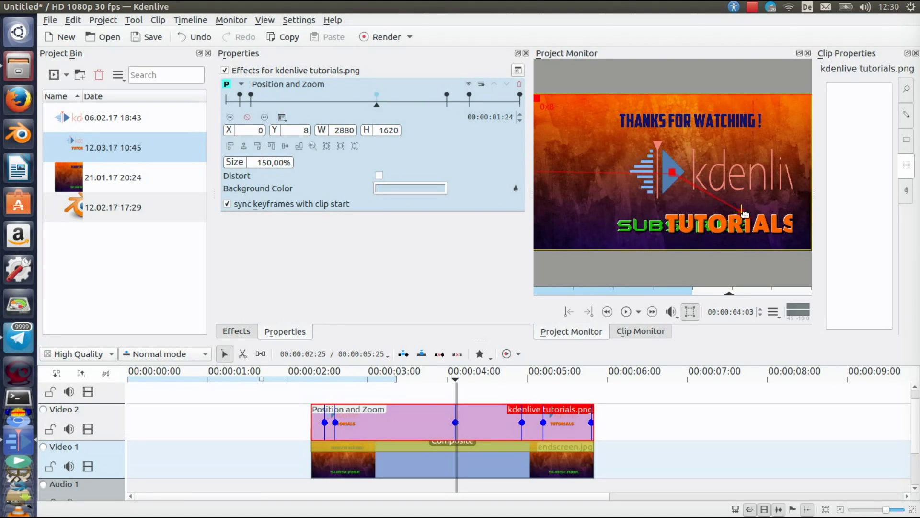
left_click_drag(743, 213, 683, 182)
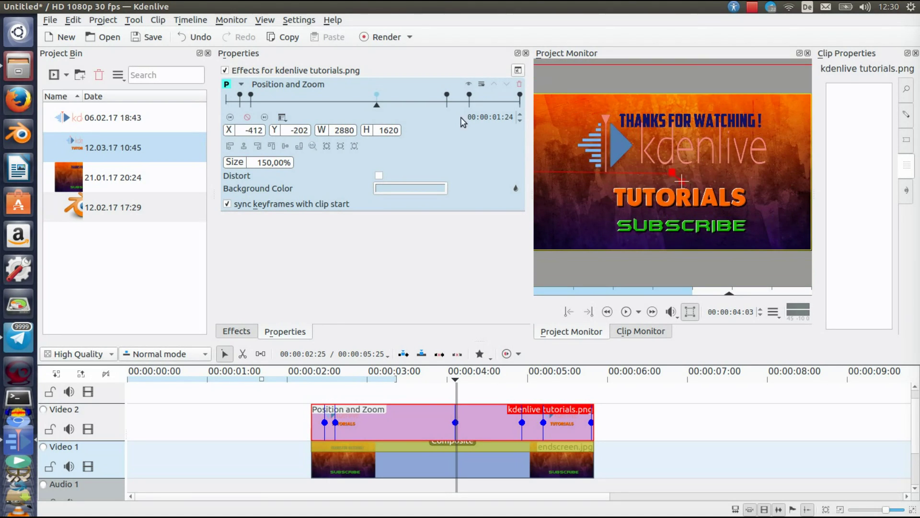
left_click(196, 38)
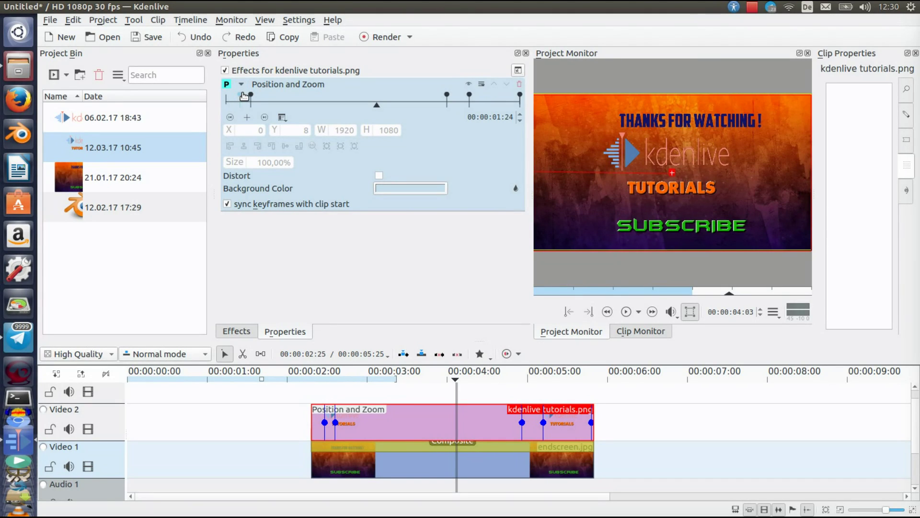
- Nudge the first keyframe, add another near the clip start, and preview the animation
left_click_drag(245, 97, 251, 98)
double_click(251, 97)
left_click_drag(250, 98, 272, 97)
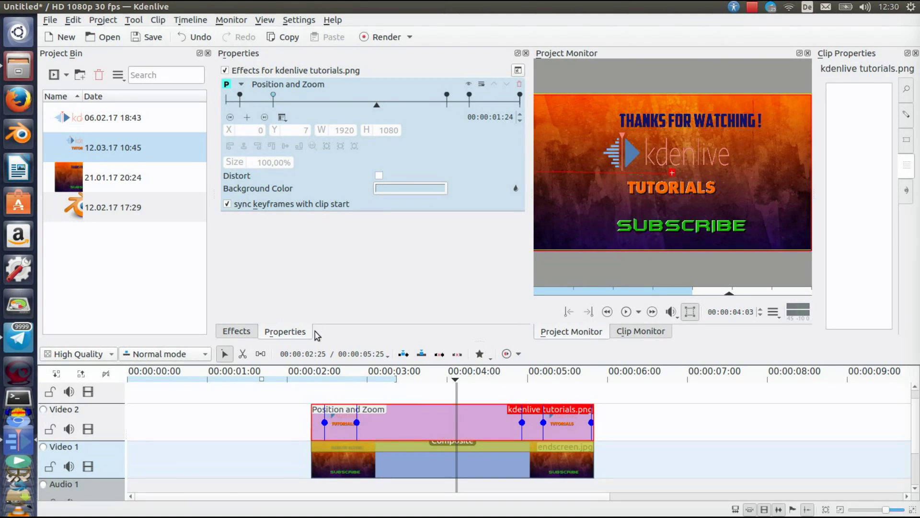
left_click(312, 401)
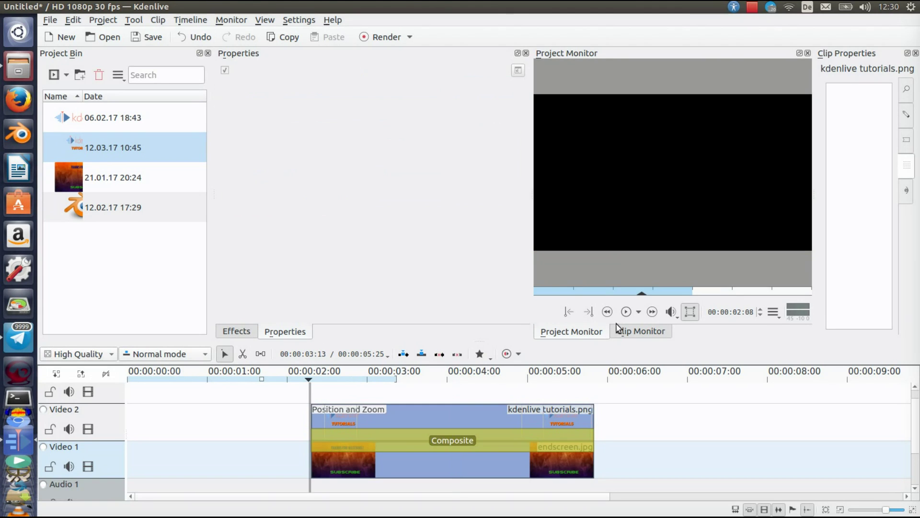
left_click(627, 311)
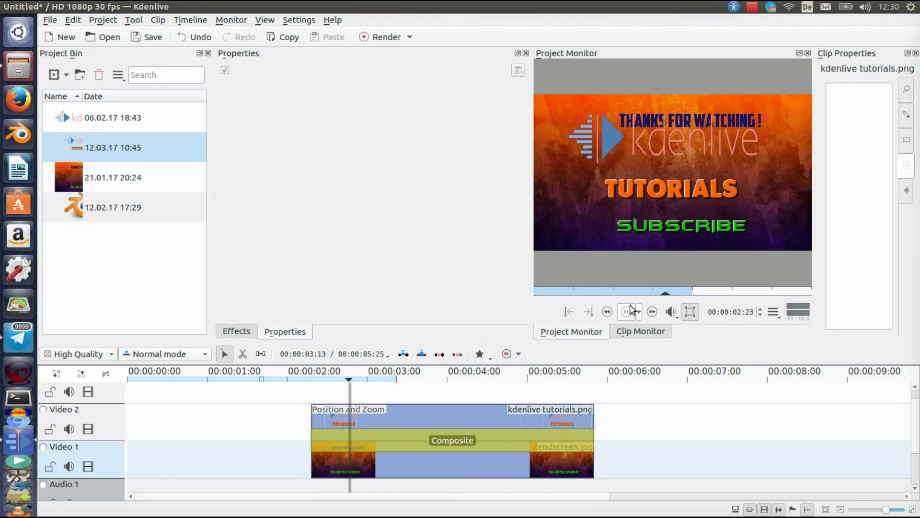
left_click(630, 310)
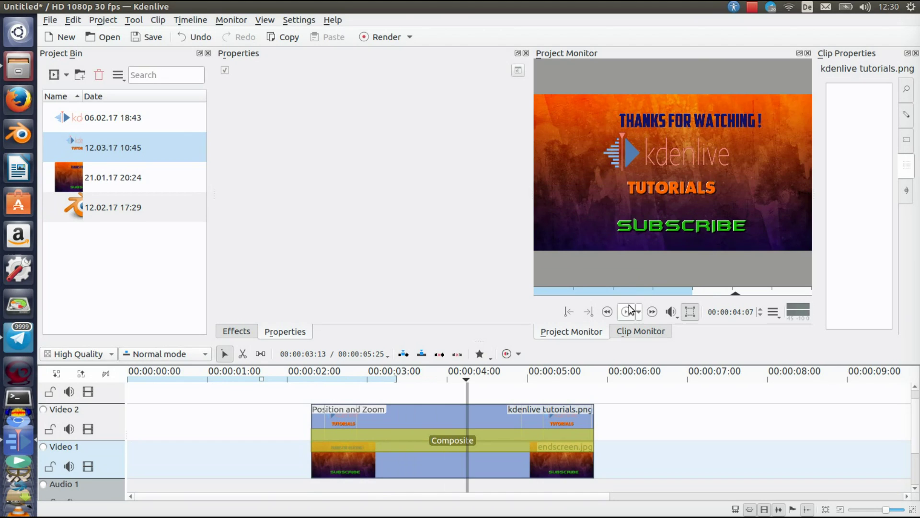
- Drag the early zoom keyframe much later in the logo clip and replay it
left_click(332, 408)
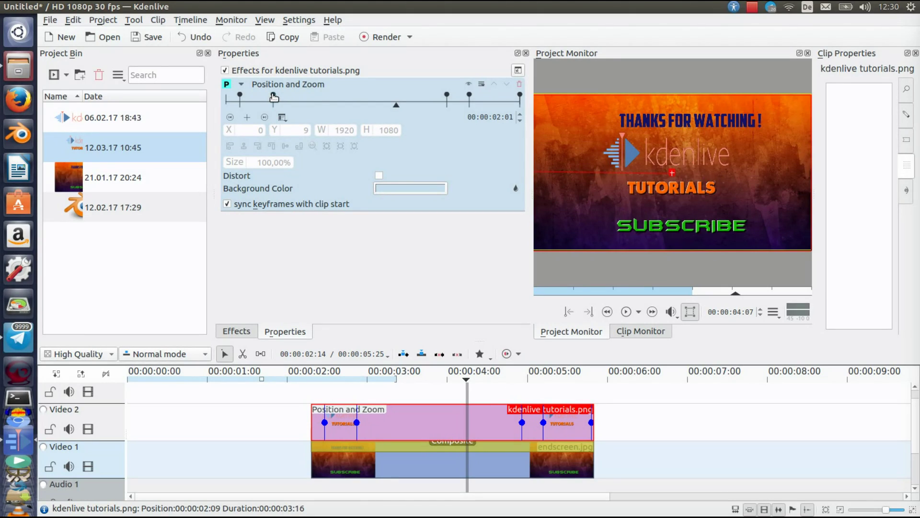
left_click_drag(274, 97, 408, 97)
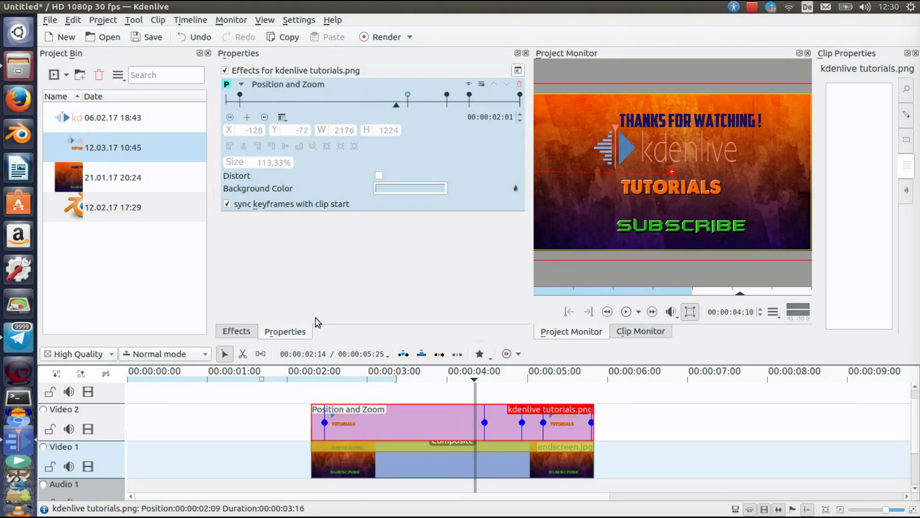
left_click(299, 392)
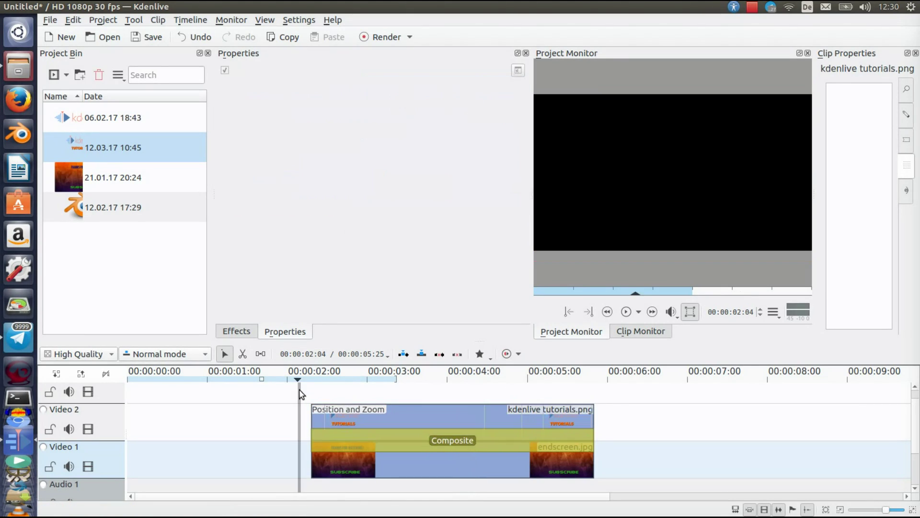
left_click(626, 311)
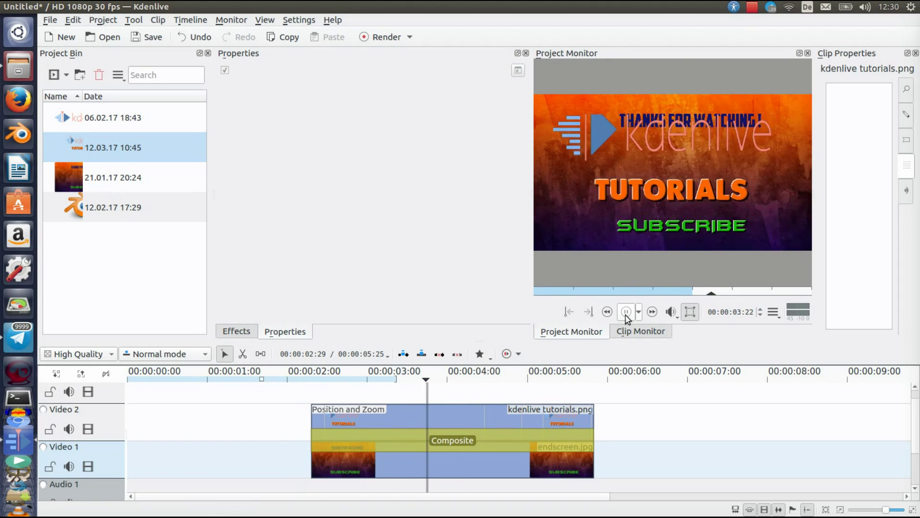
left_click(627, 312)
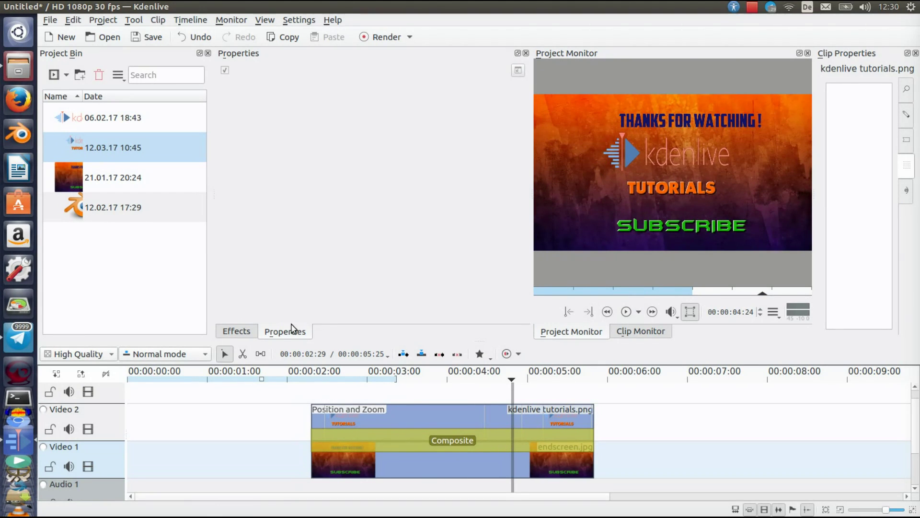
- Delete the moved zoom keyframe and add a new one near the clip start
left_click(339, 418)
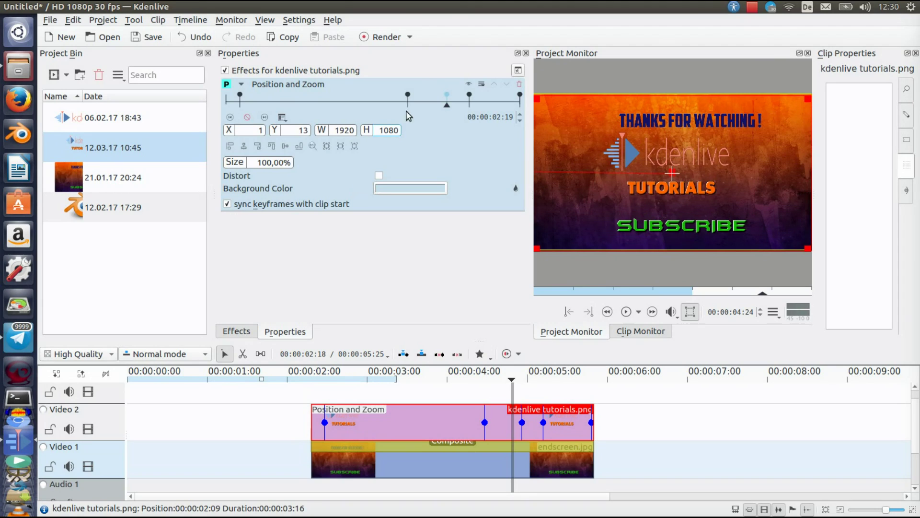
double_click(408, 96)
double_click(258, 95)
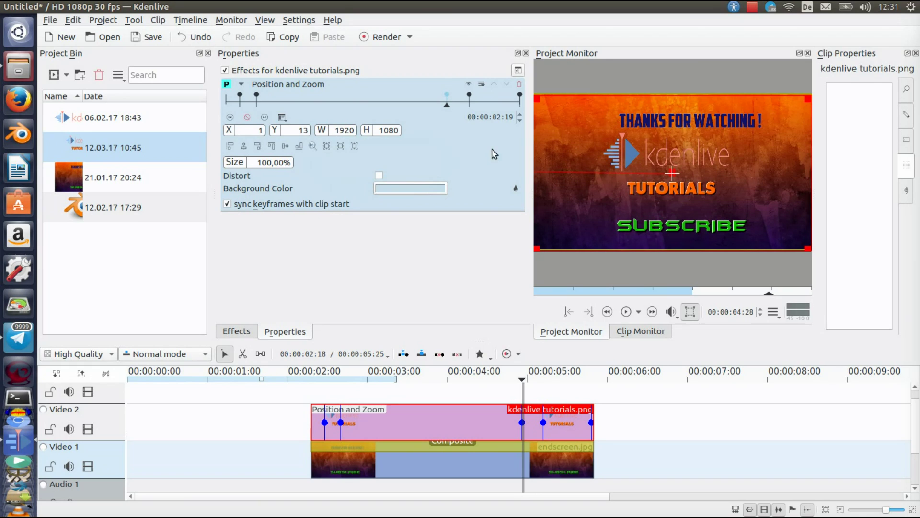
- Remove the full-size 02:19 keyframe before the slide-out and play from two seconds
left_click(470, 98)
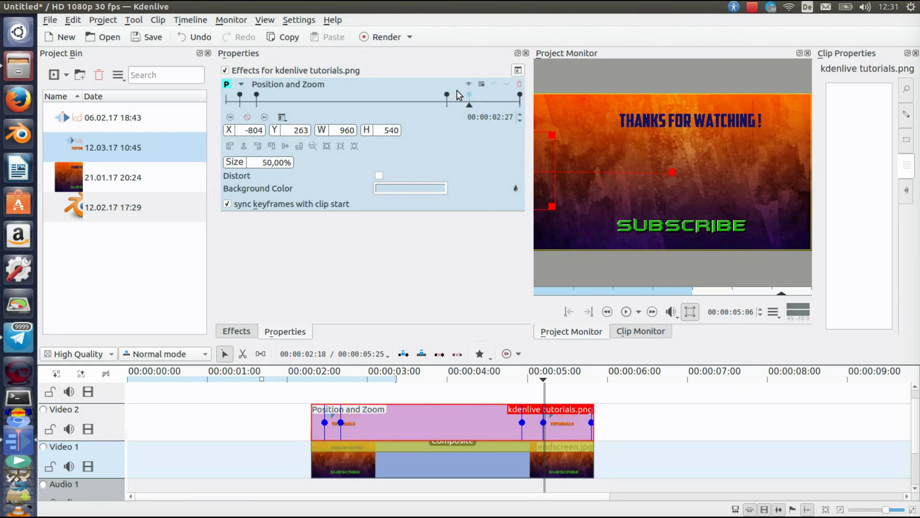
left_click(448, 98)
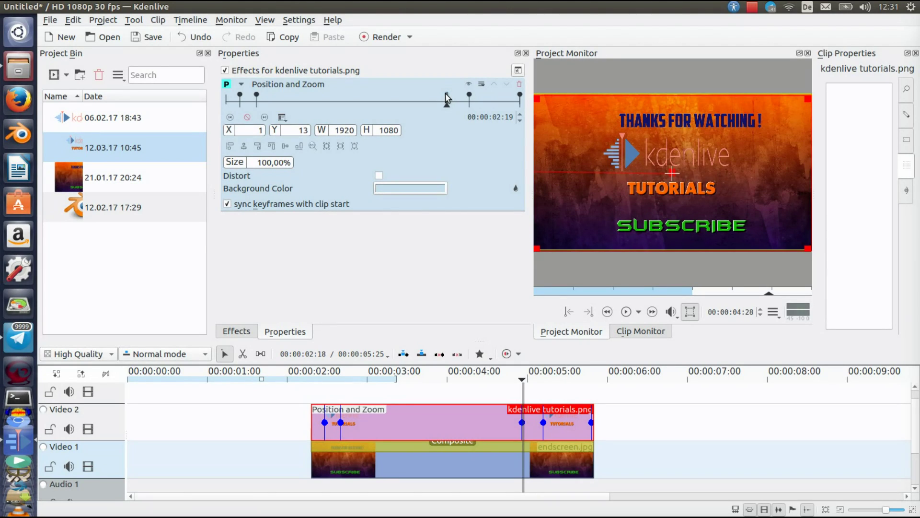
double_click(447, 96)
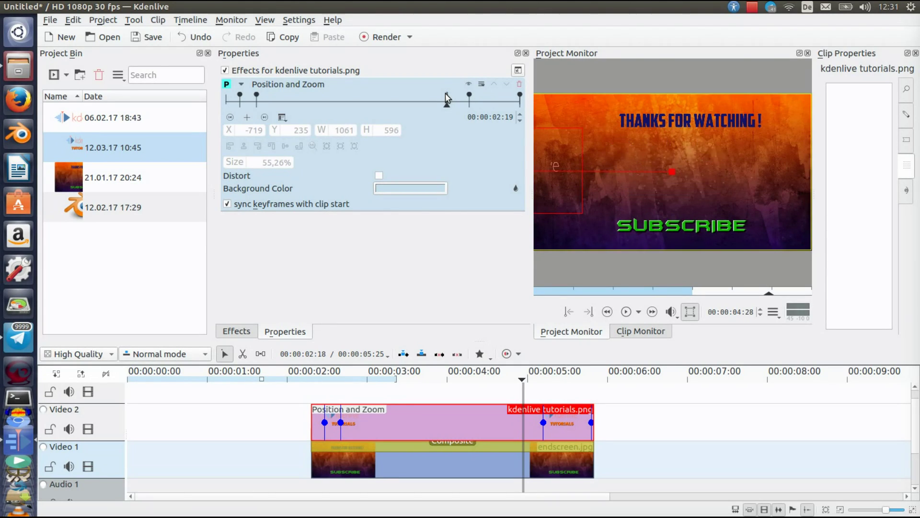
left_click(299, 403)
left_click(624, 312)
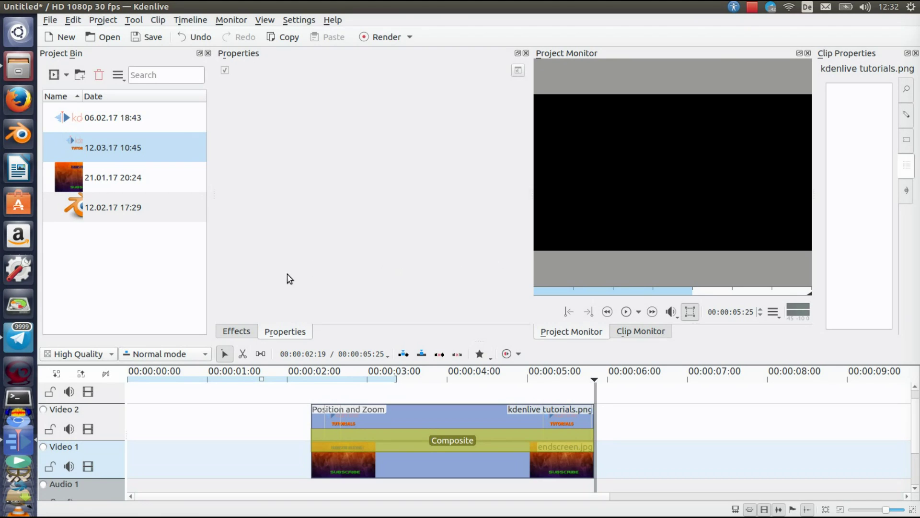
- Undo the deletion and jump to the logo clip's 02:19 full-size keyframe
left_click(191, 44)
left_click(379, 421)
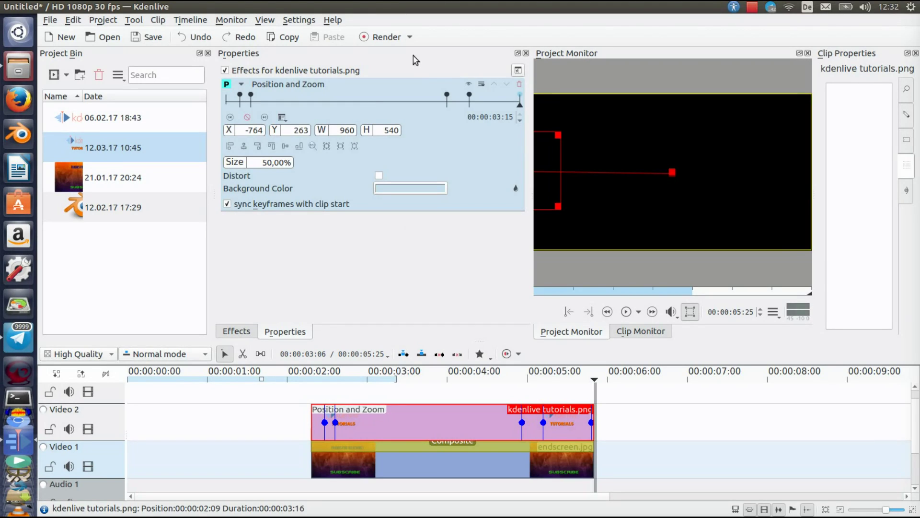
left_click(446, 99)
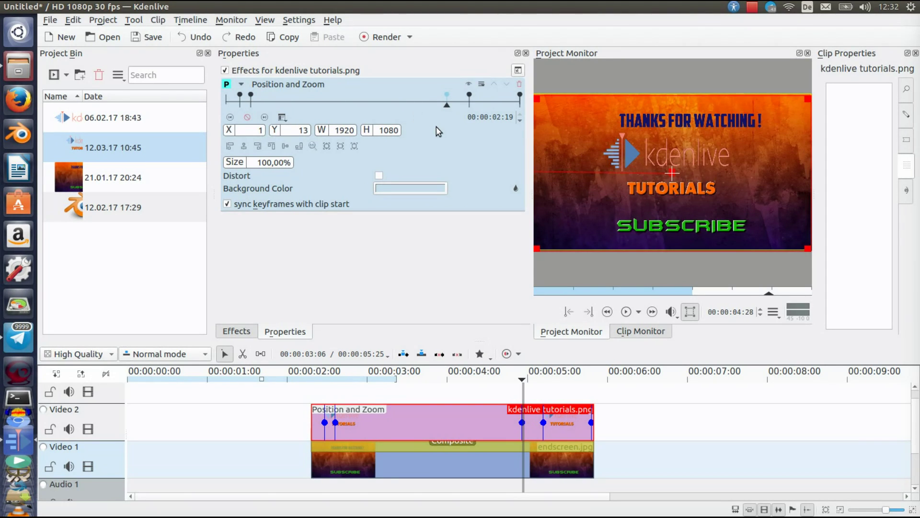
- Delete and restore the 02:19 keyframe, then resize the logo to 1934×1082
double_click(448, 97)
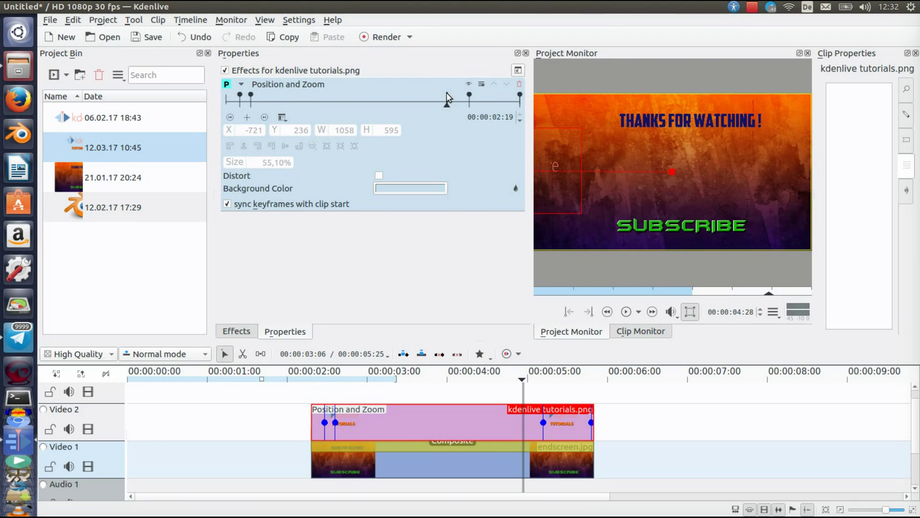
left_click(194, 36)
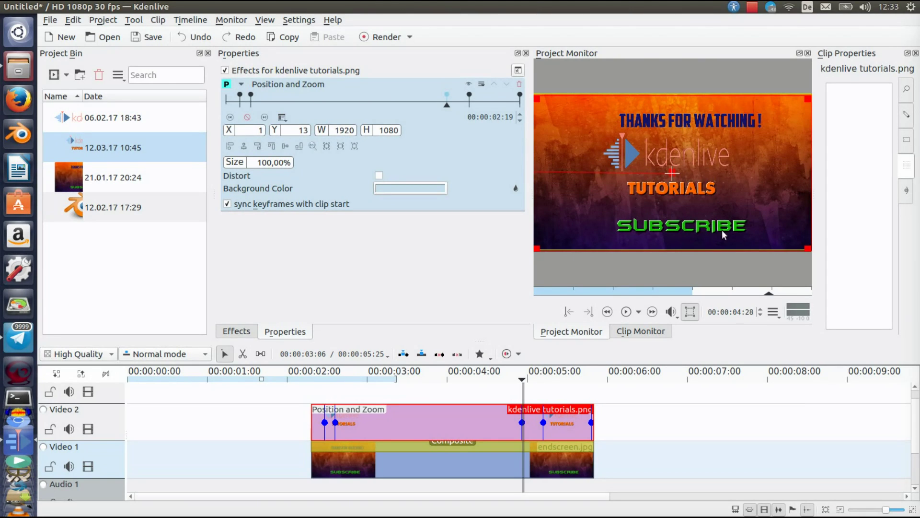
mouse_move(801, 251)
left_mouse_down()
mouse_move(787, 215)
mouse_move(732, 200)
mouse_move(716, 170)
mouse_move(748, 215)
mouse_move(803, 243)
left_mouse_up()
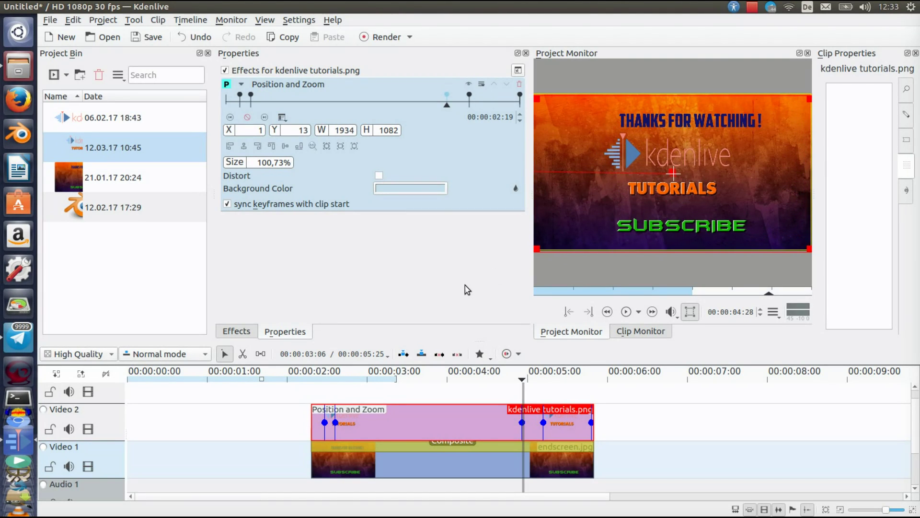